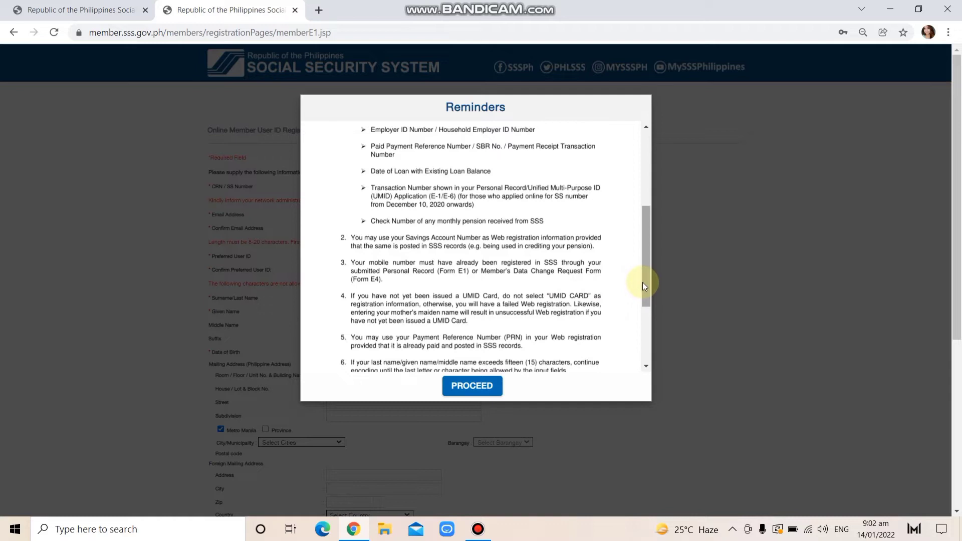
Read the remaining web registration reminders, certify having read and understood them, and proceed to the registration form.
left_click_drag(644, 283, 651, 336)
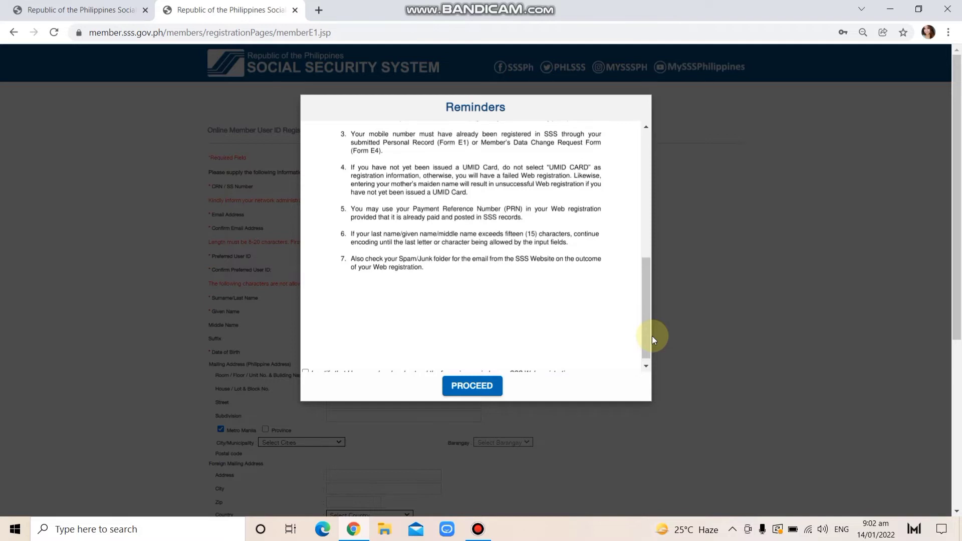
left_click_drag(651, 335, 649, 349)
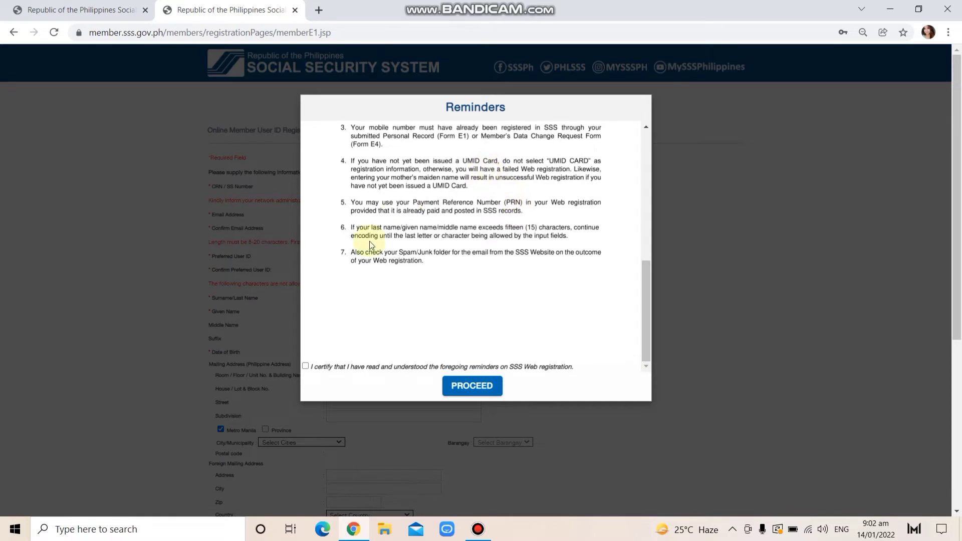
left_click(306, 366)
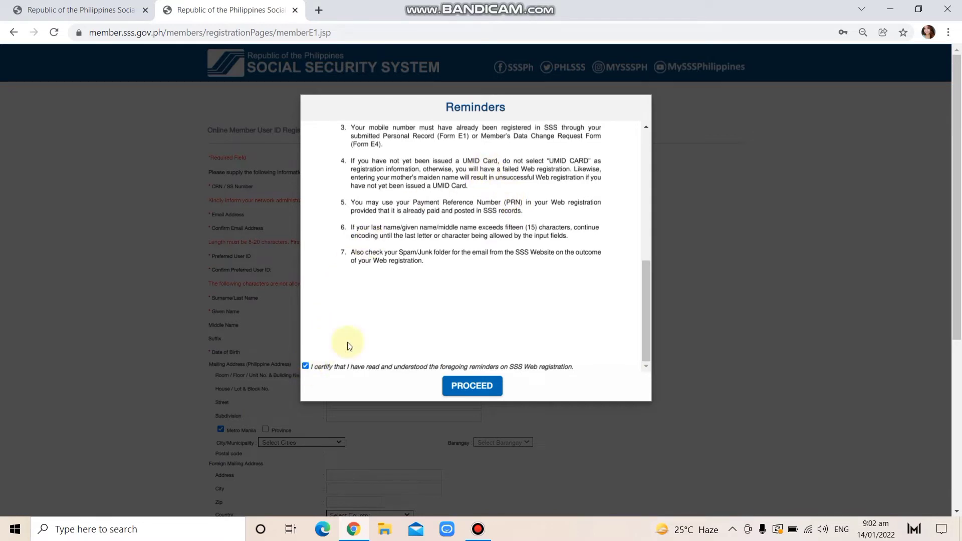
left_click(471, 387)
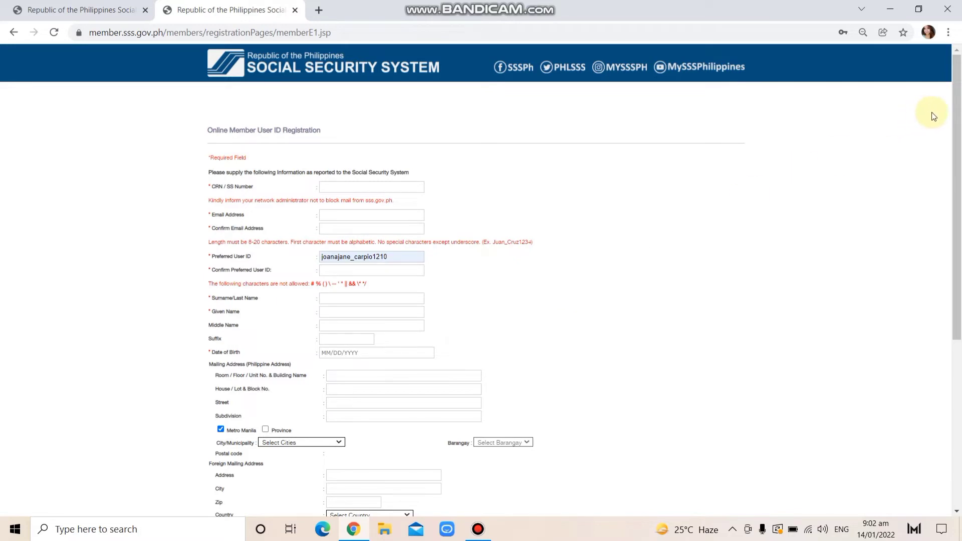
Fill in the member's email address and preferred user ID together with their confirmation entries.
left_click_drag(956, 121, 955, 153)
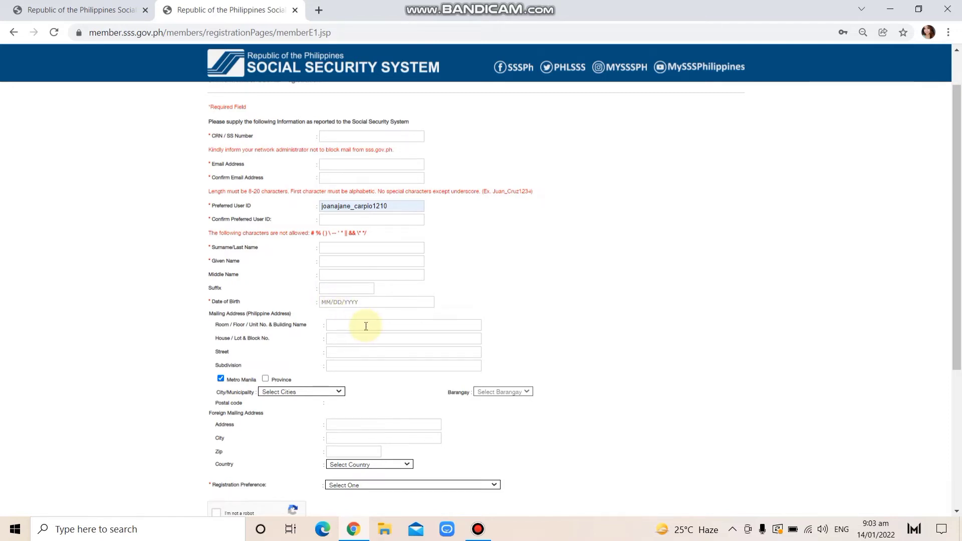
left_click_drag(958, 241, 959, 273)
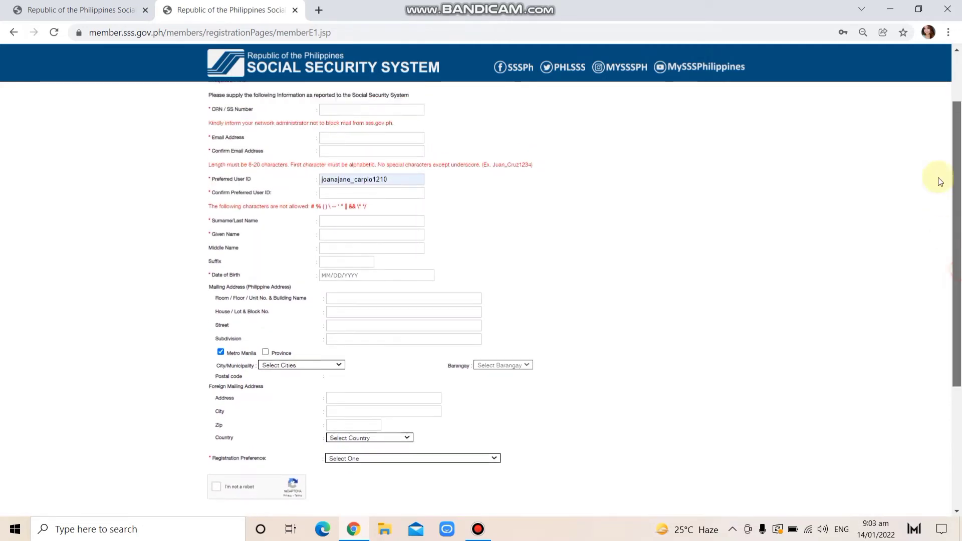
scroll(940, 200, "up", 2)
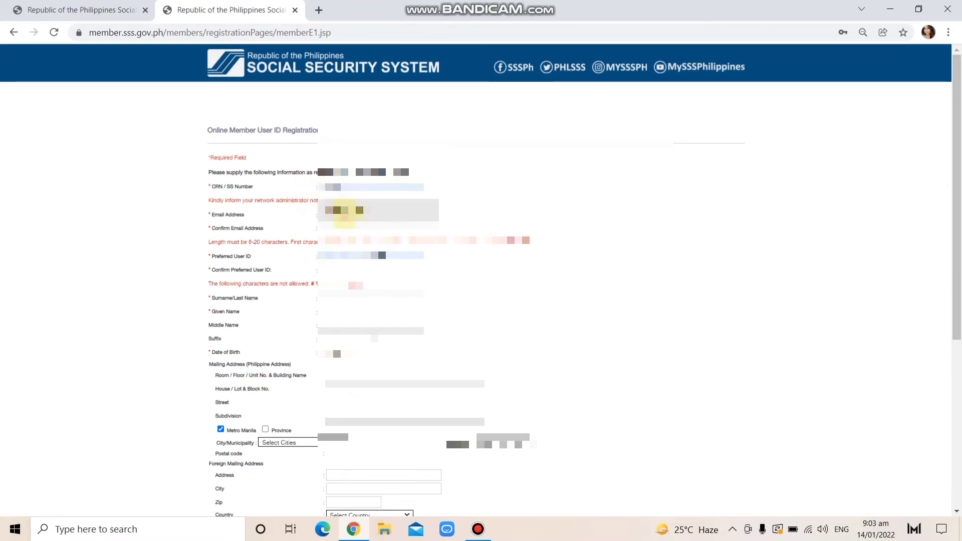
left_click(346, 215)
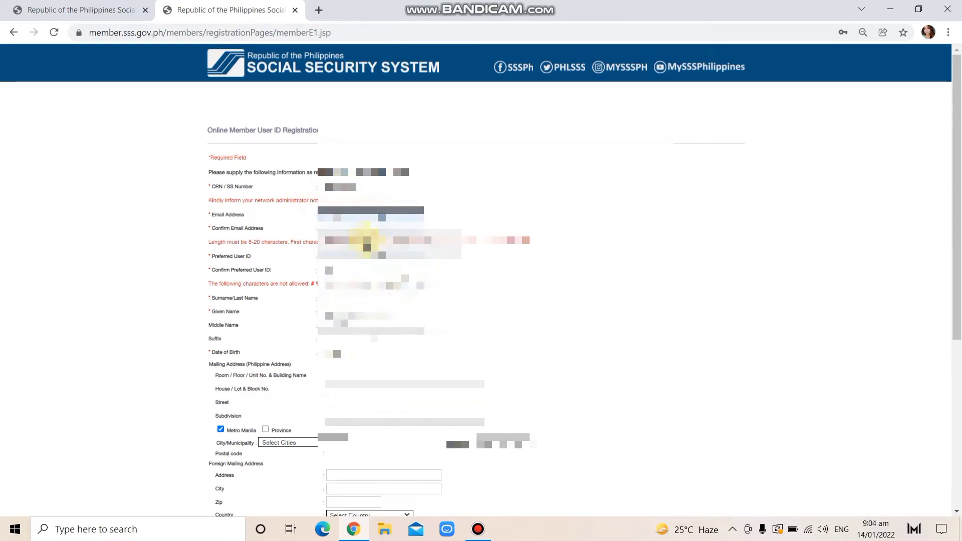
left_click(366, 241)
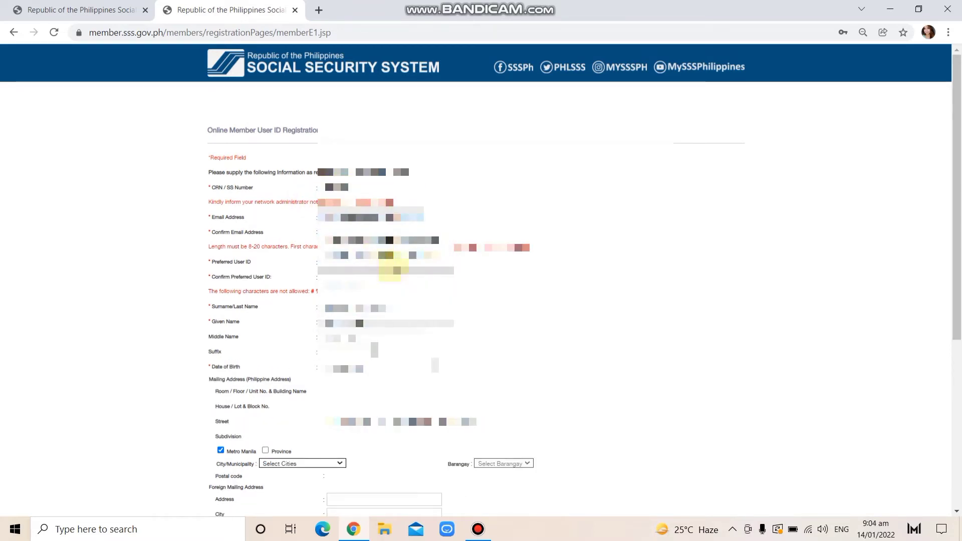
left_click(465, 243)
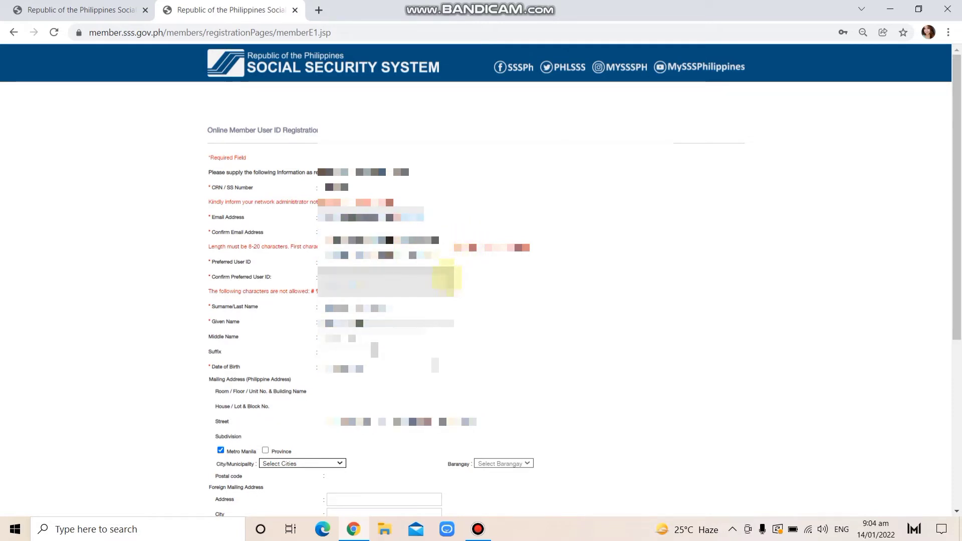
left_click(383, 275)
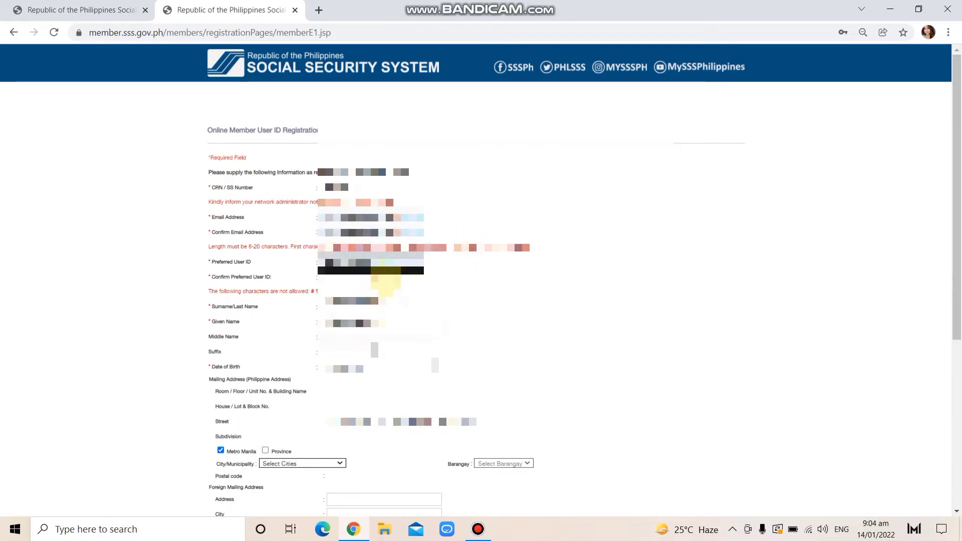
left_click(382, 301)
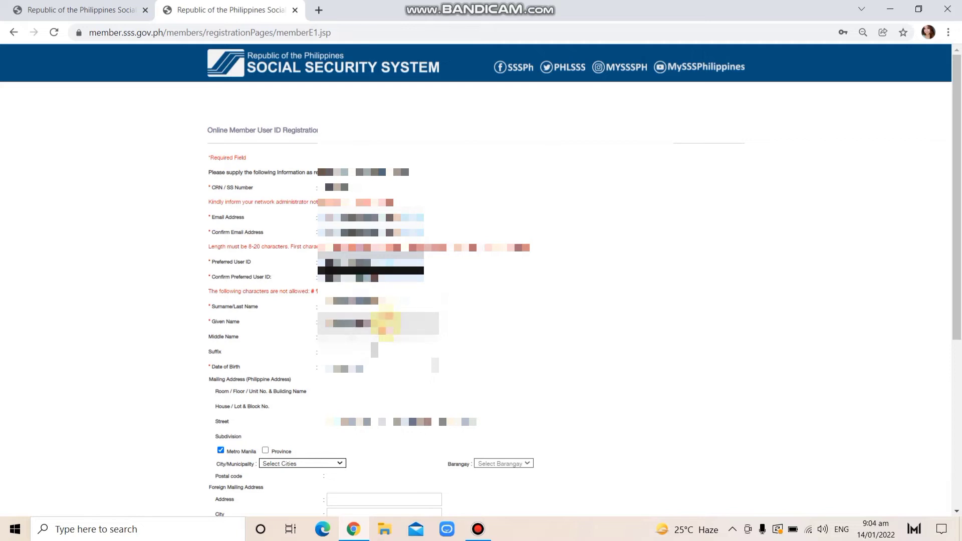
Complete the member's name and date of birth details and respond to the dialog that follows.
left_click(385, 325)
left_click(432, 370)
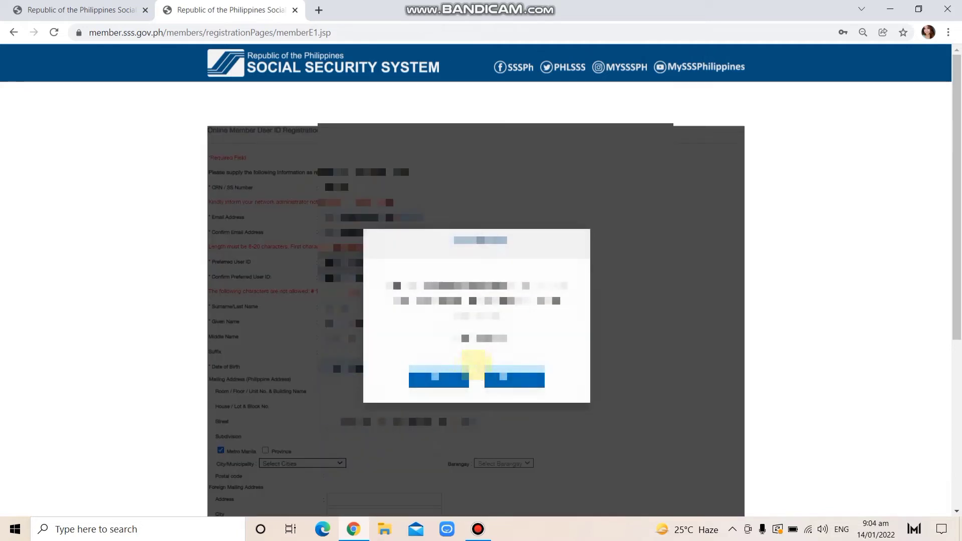
left_click(461, 380)
Mark the Philippine mailing address as Province instead of Metro Manila and choose the member's province.
left_click_drag(957, 226, 957, 338)
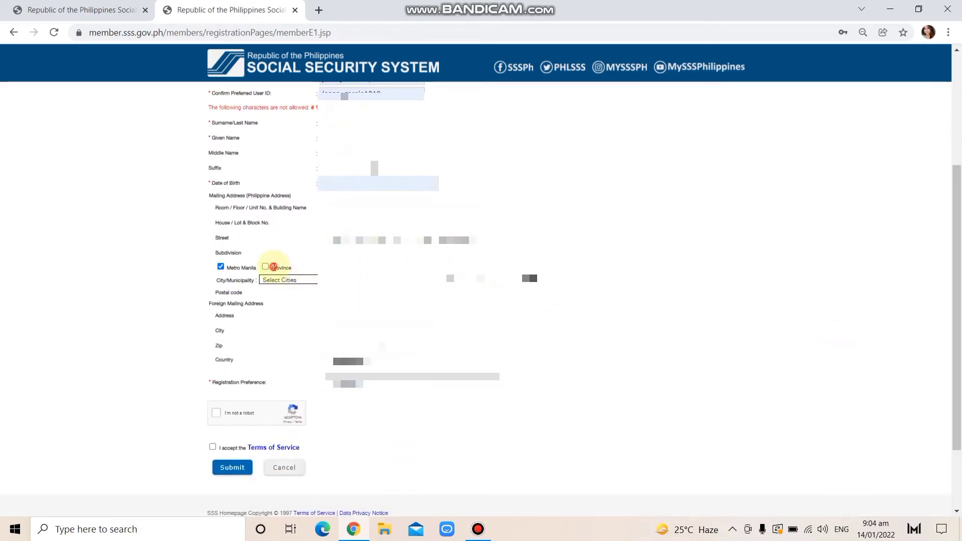
left_click(265, 266)
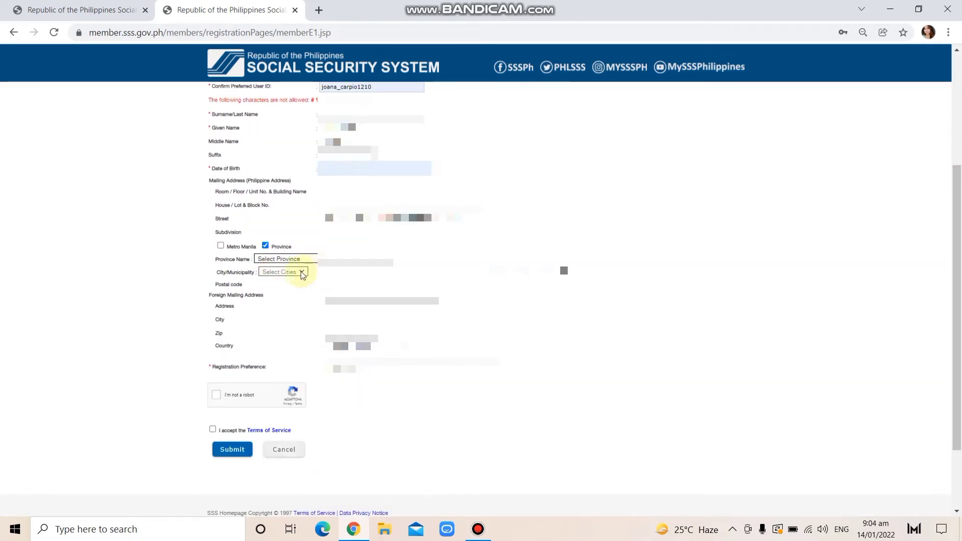
left_click(324, 258)
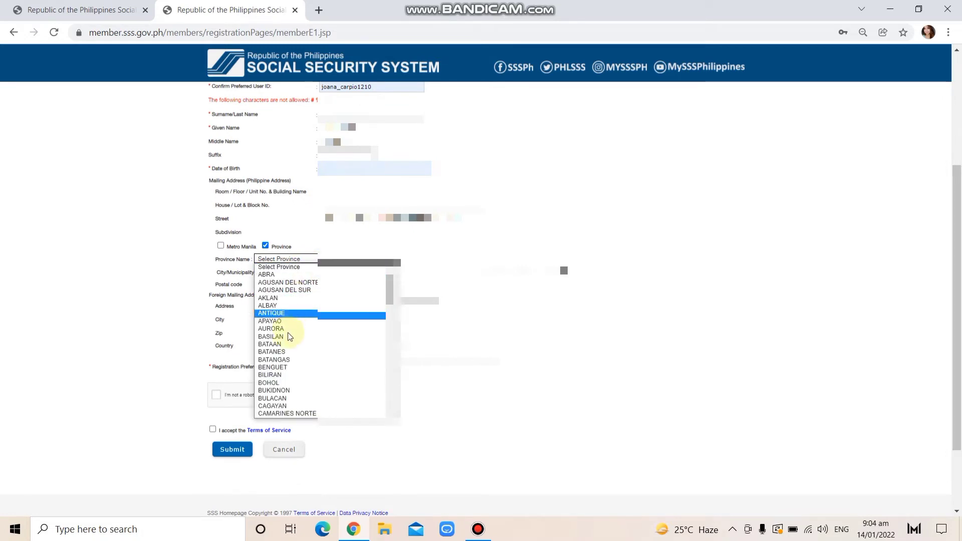
mouse_move(390, 297)
left_mouse_down()
mouse_move(391, 332)
mouse_move(382, 296)
left_mouse_up()
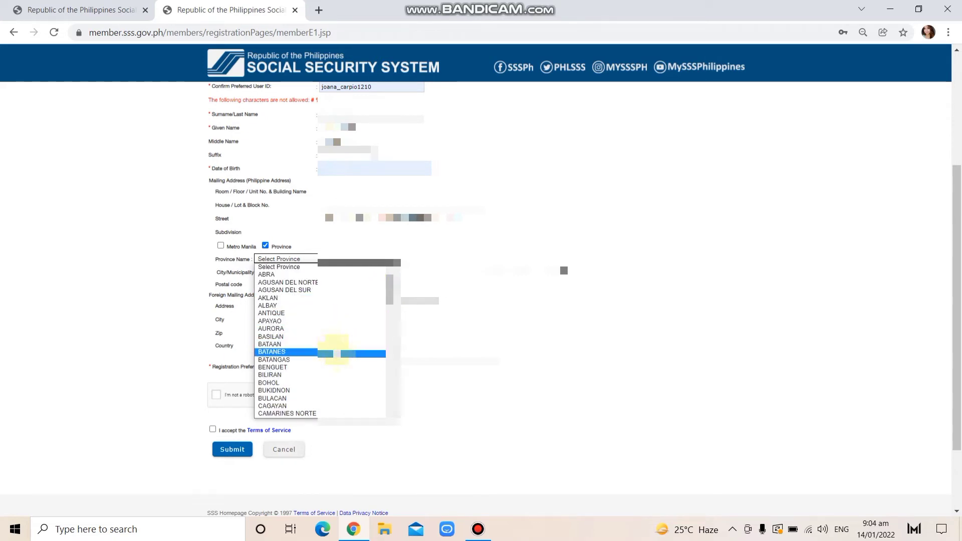
left_click(337, 398)
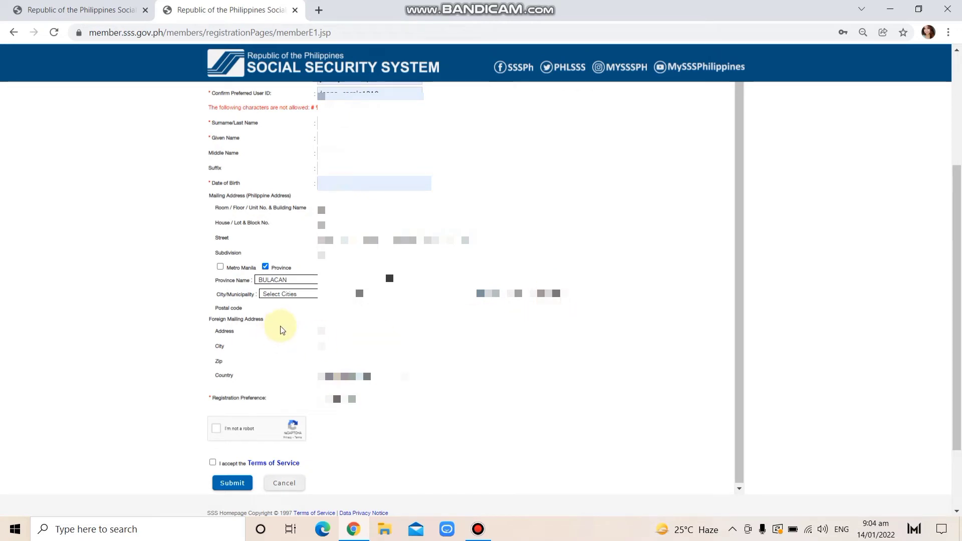
Choose the member's city or municipality and barangay for the Philippine mailing address.
left_click(311, 296)
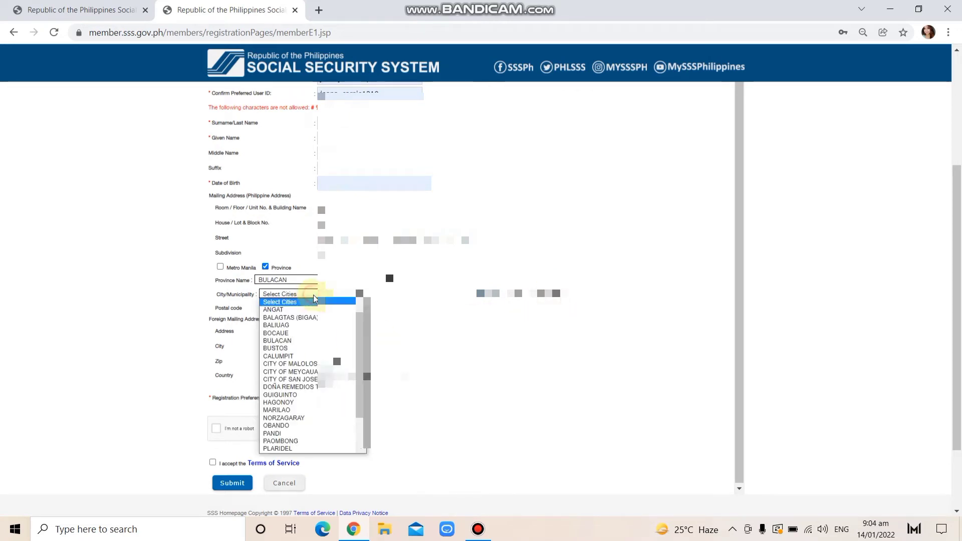
left_click(306, 409)
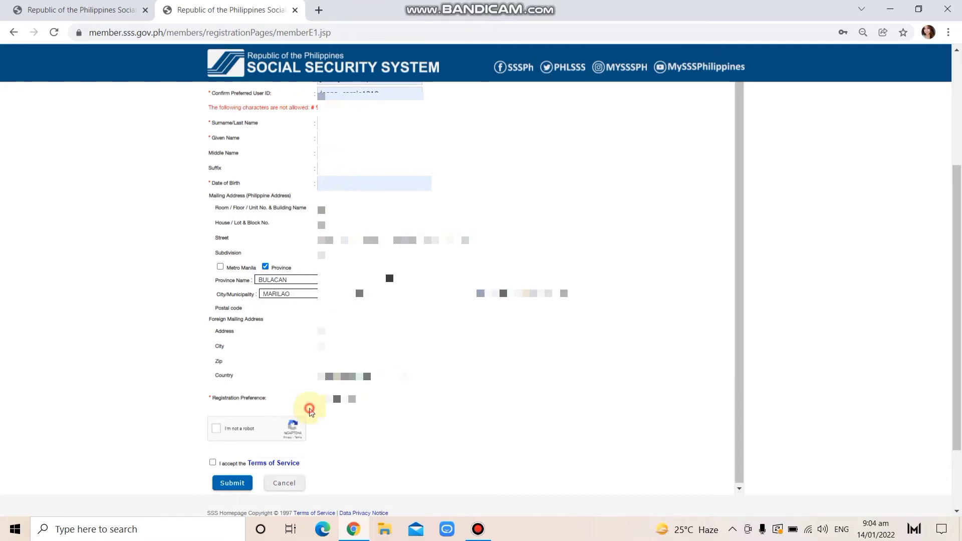
left_click(553, 295)
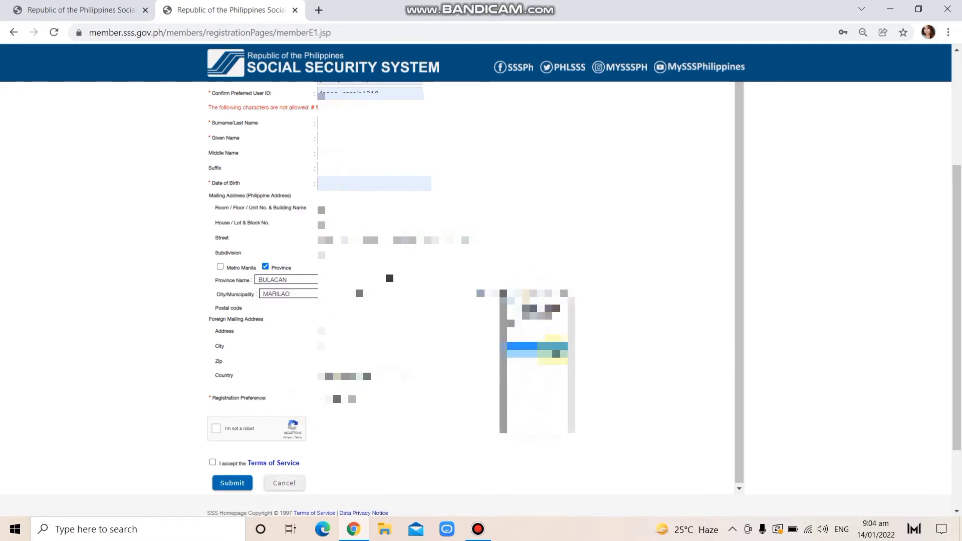
left_click(544, 353)
Set the country under the foreign mailing address to PHILIPPINES.
left_click(369, 377)
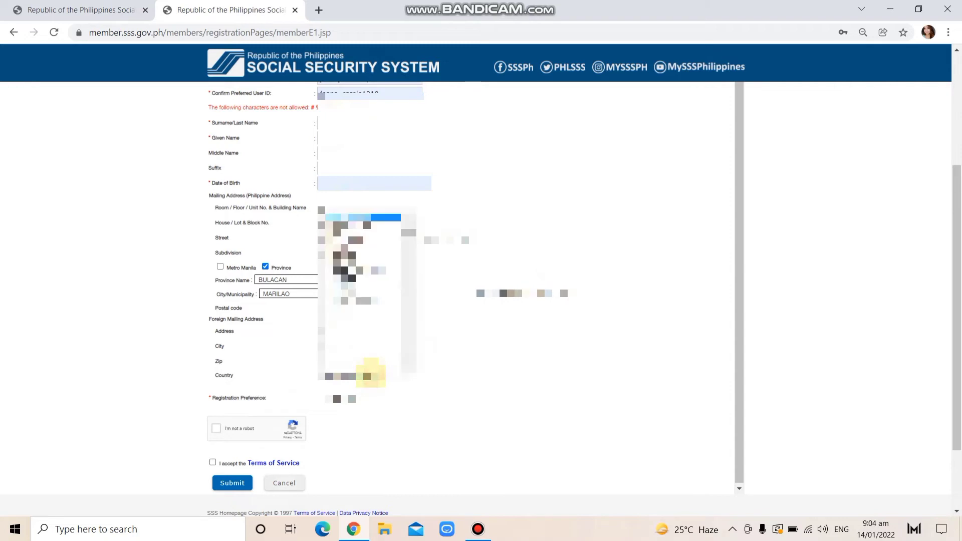
left_click_drag(408, 230, 412, 316)
left_click(393, 300)
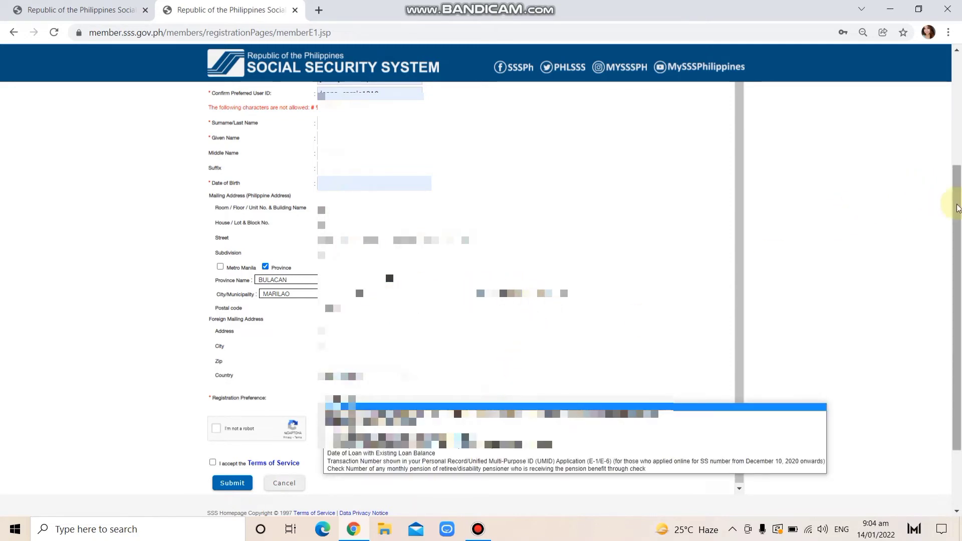
Set the registration preference to UMID CARD.
left_click_drag(957, 208, 957, 255)
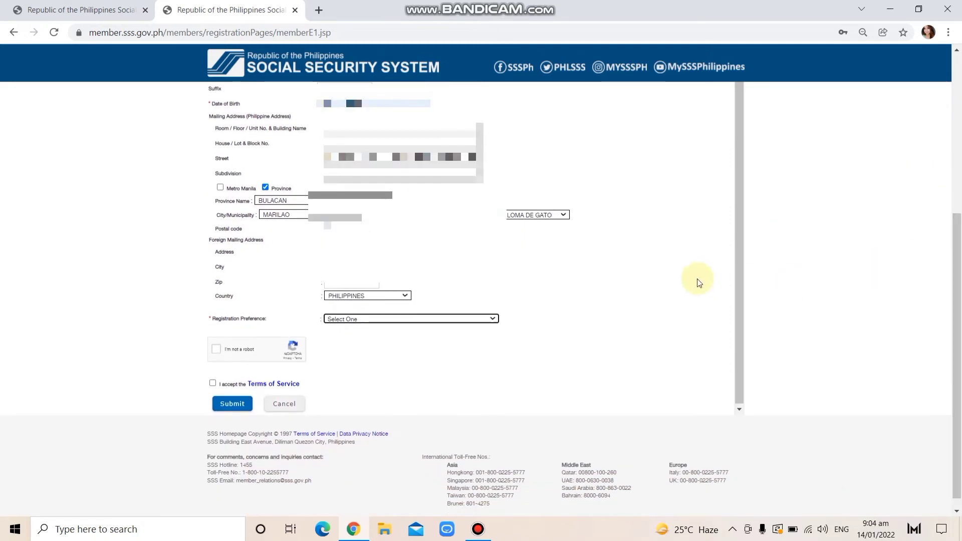
left_click(495, 320)
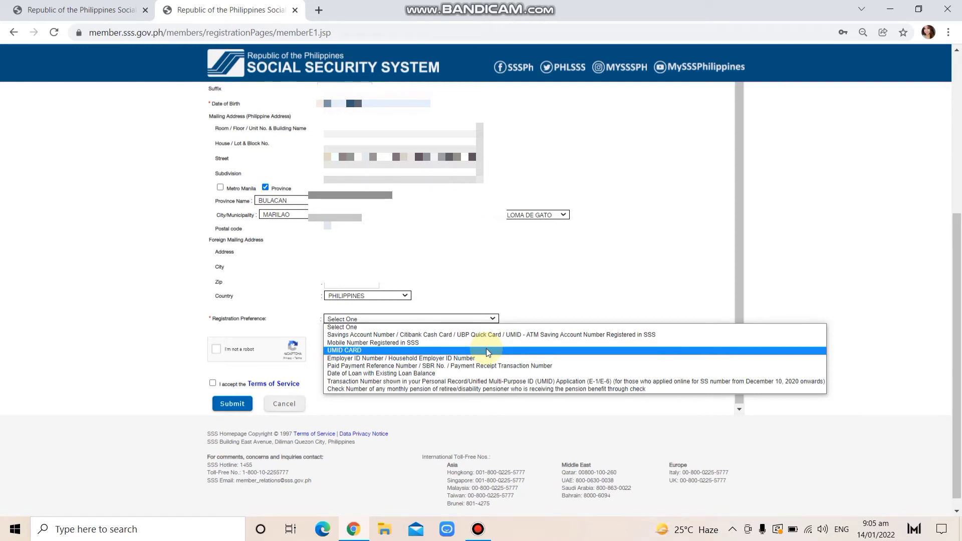
left_click(486, 351)
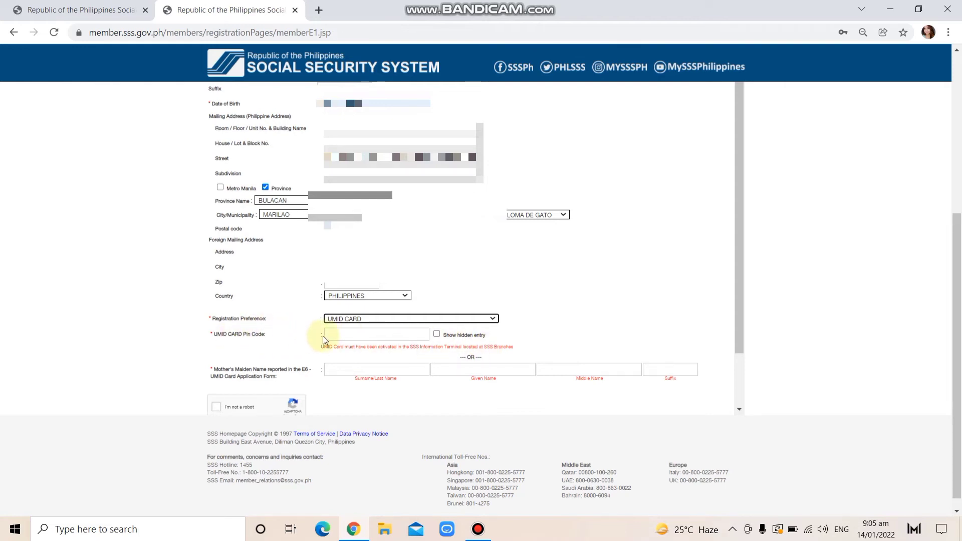
Examine the UMID card PIN code field and the mother's maiden name fields without entering anything.
left_click(346, 335)
left_click(532, 330)
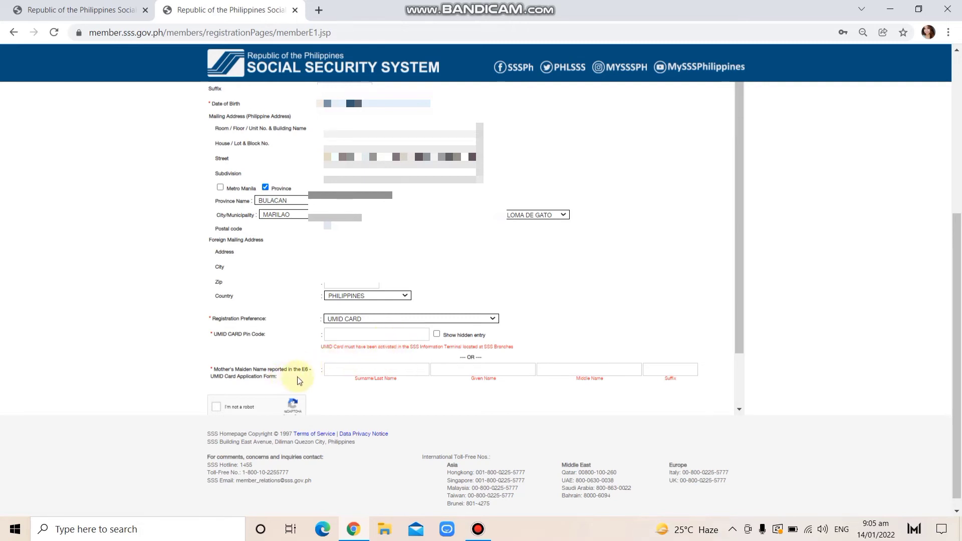
left_click(342, 368)
left_click(463, 369)
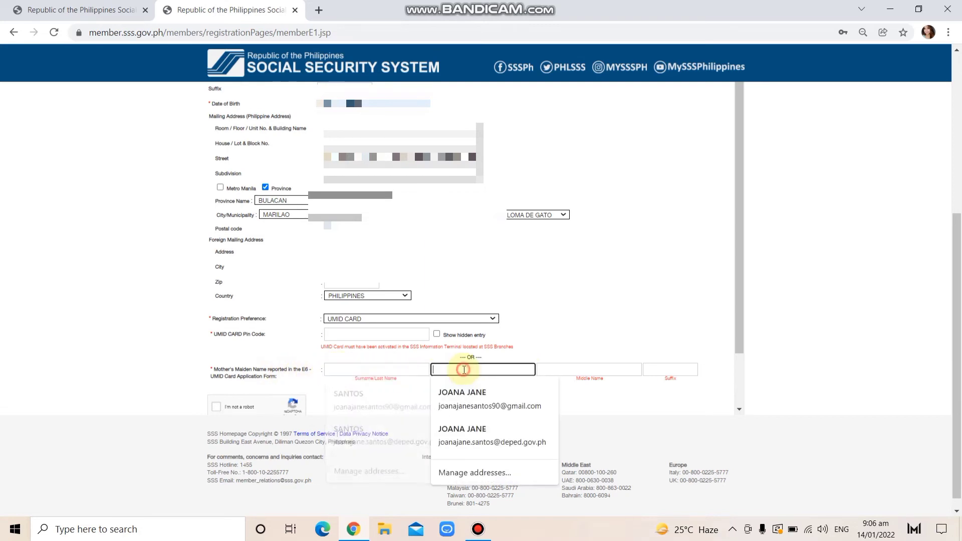
left_click(551, 369)
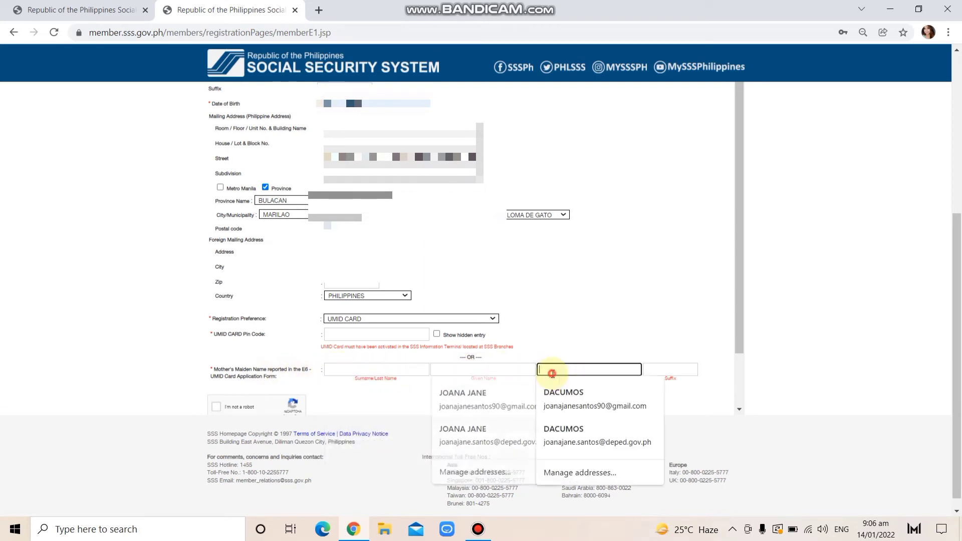
left_click(573, 325)
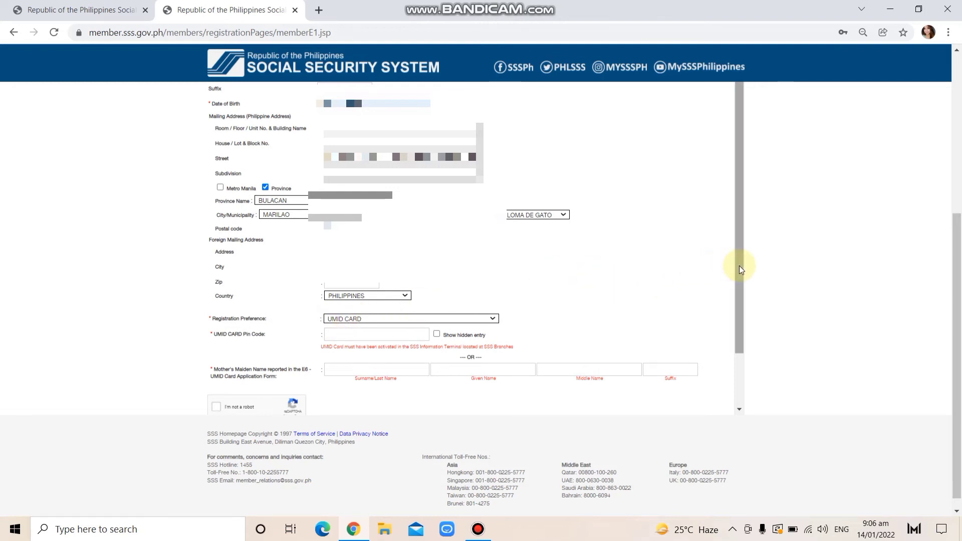
Set the registration preference to Mobile Number Registered in SSS.
left_click_drag(740, 269, 740, 272)
left_click(470, 314)
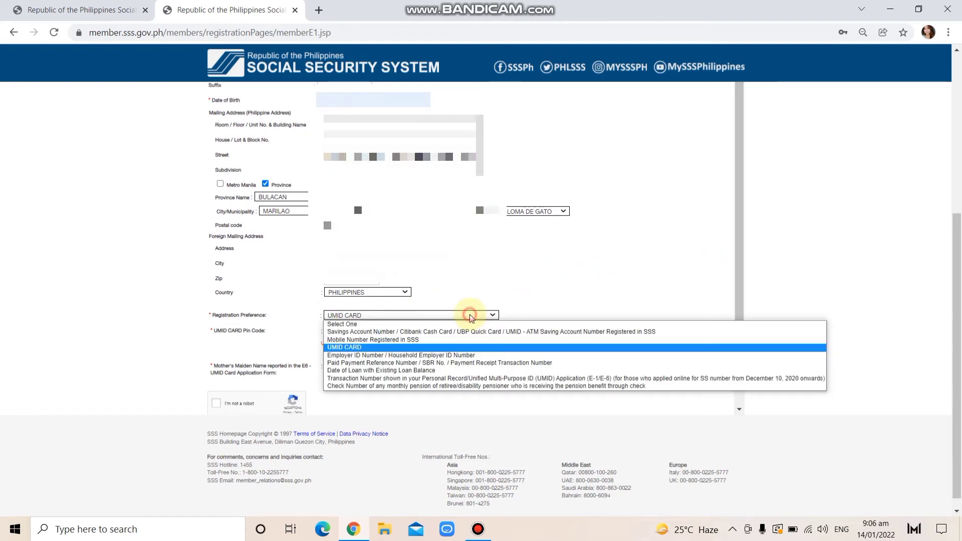
left_click(422, 339)
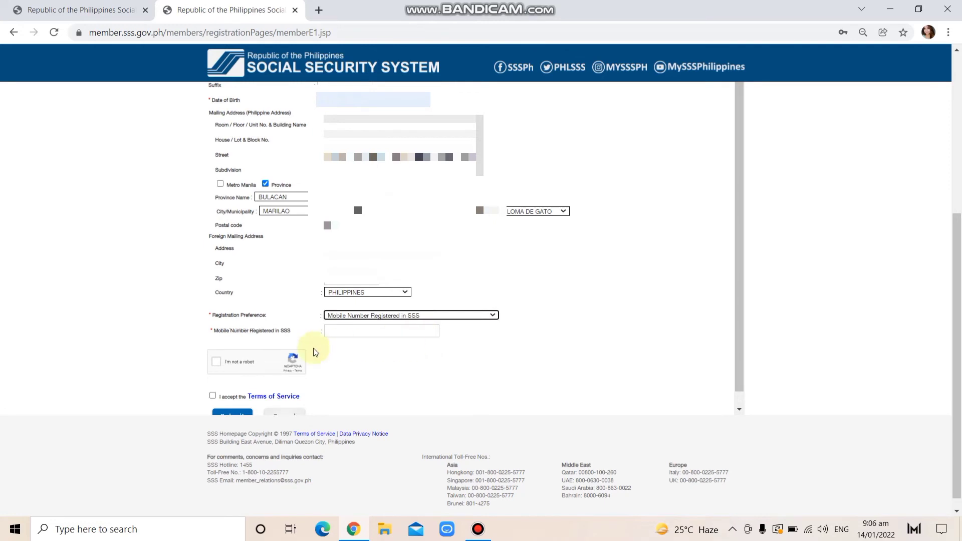
Complete the "I'm not a robot" check and accept the Terms of Service.
left_click(215, 363)
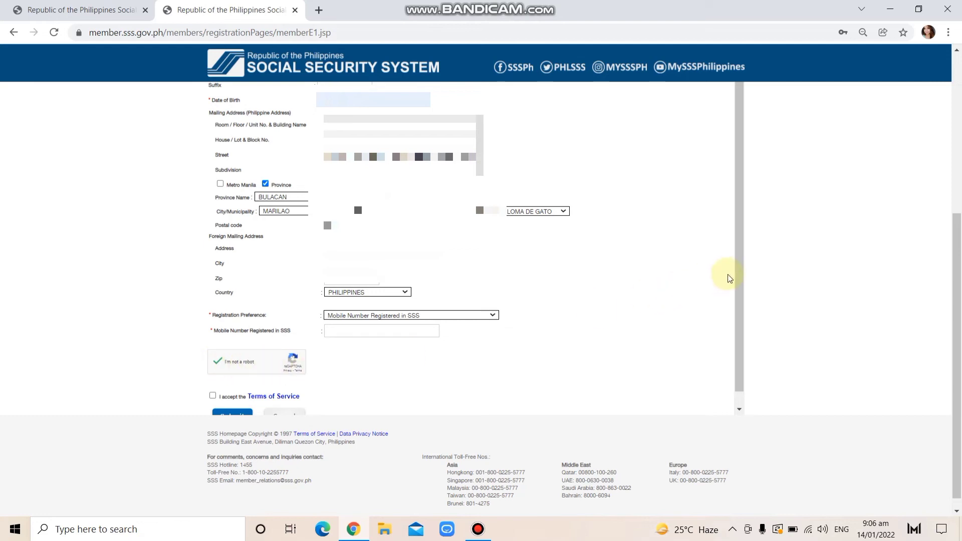
left_click_drag(734, 284, 743, 329)
scroll(736, 381, "down", 1)
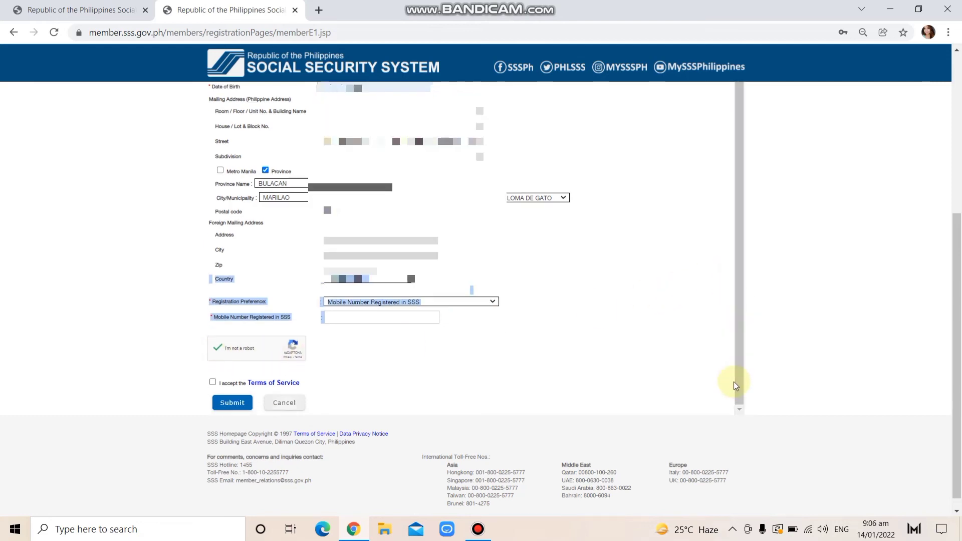
left_click(213, 382)
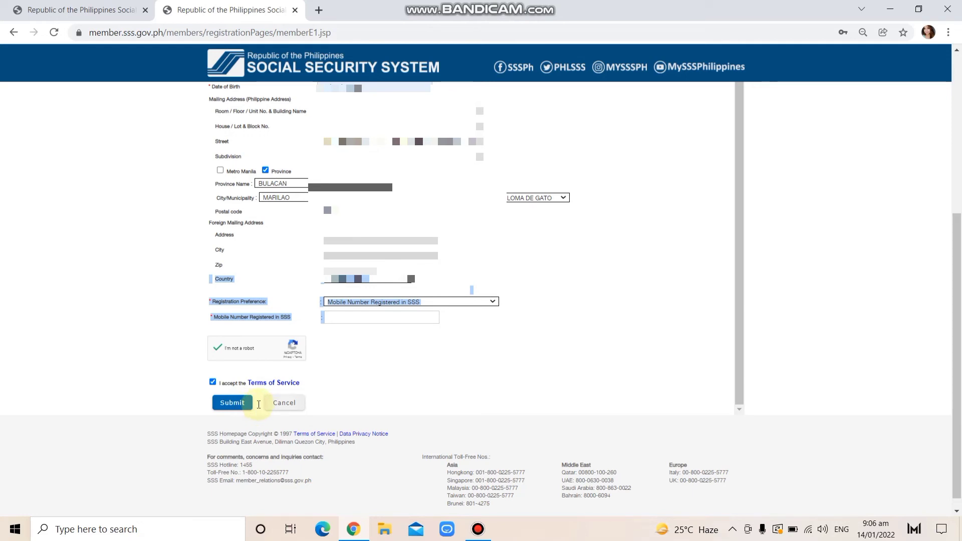
Go to google.com in a new browser tab and open the Gmail inbox from there.
left_click(320, 10)
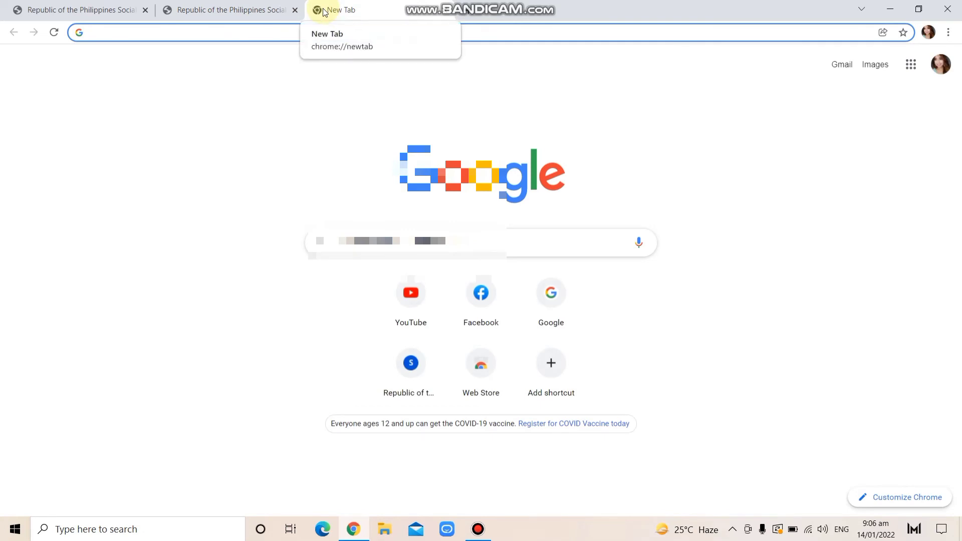
type("google.com")
key("Return")
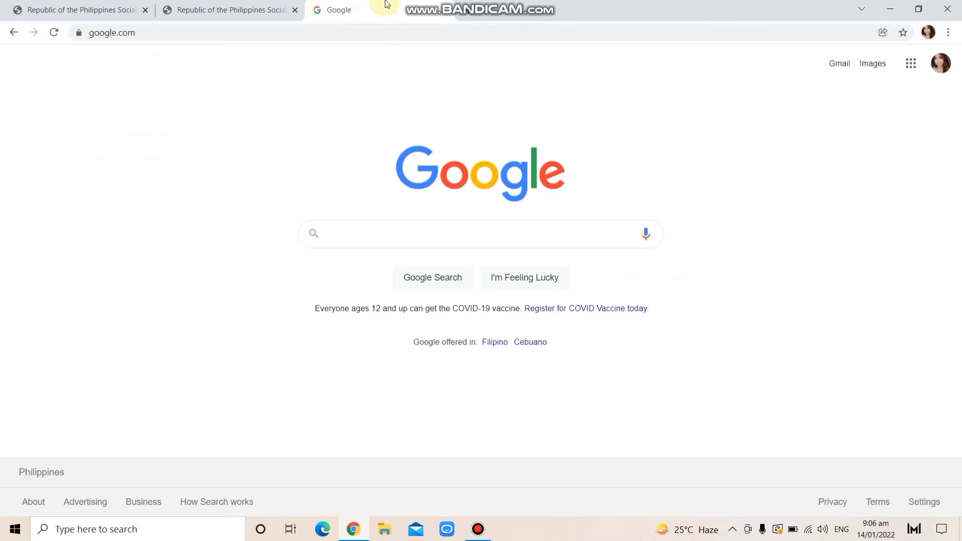
left_click(838, 68)
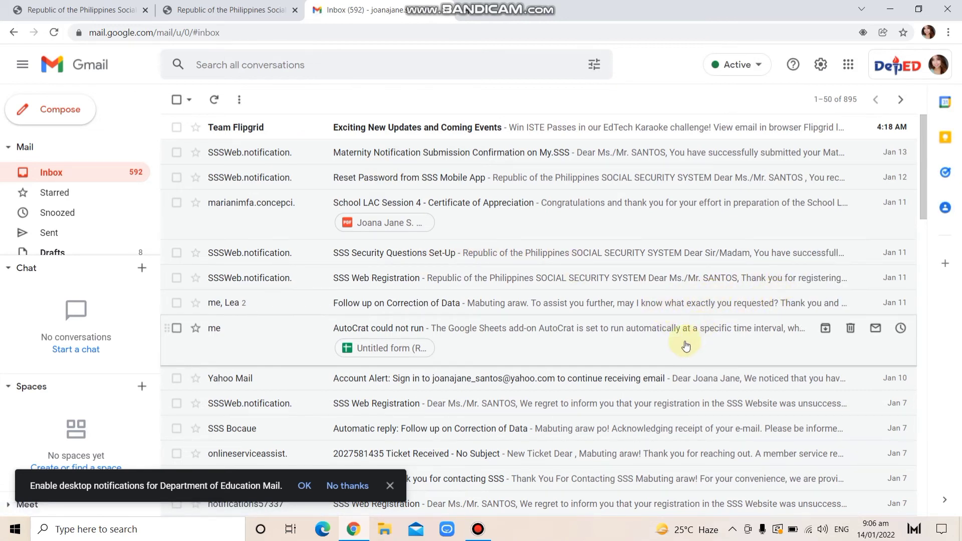
Open the SSS Web Registration e-mail dated Jan 11 and follow its link for activating the My.SSS Member account.
left_click(531, 276)
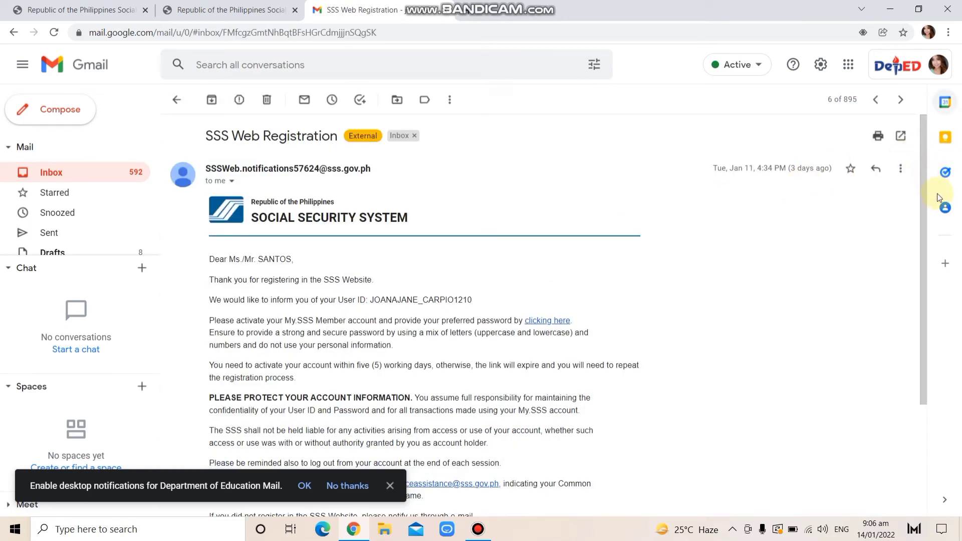
left_click_drag(921, 199, 927, 265)
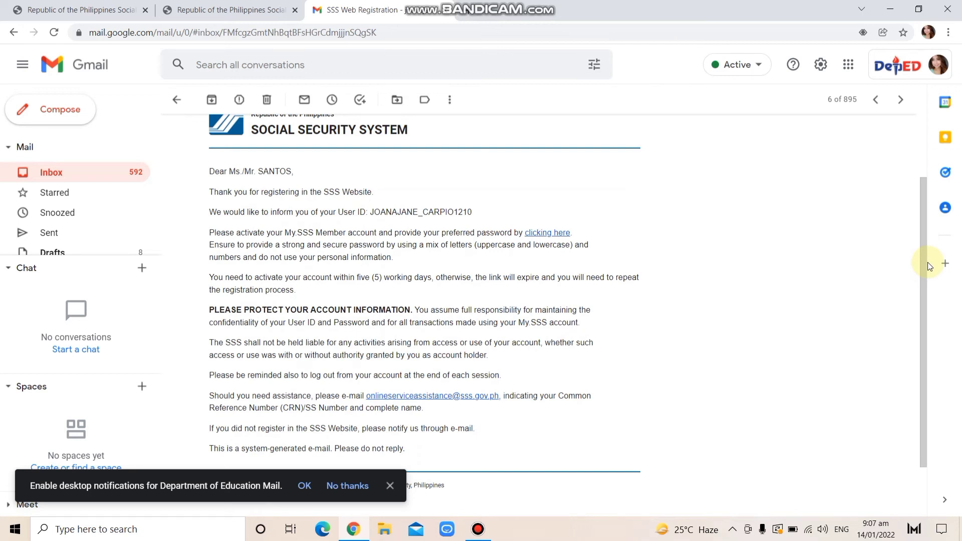
left_click(543, 234)
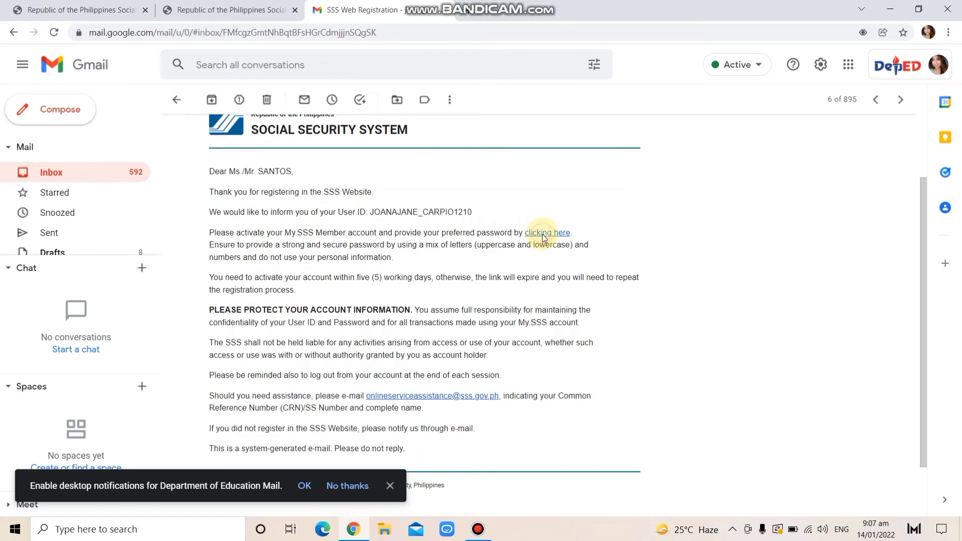